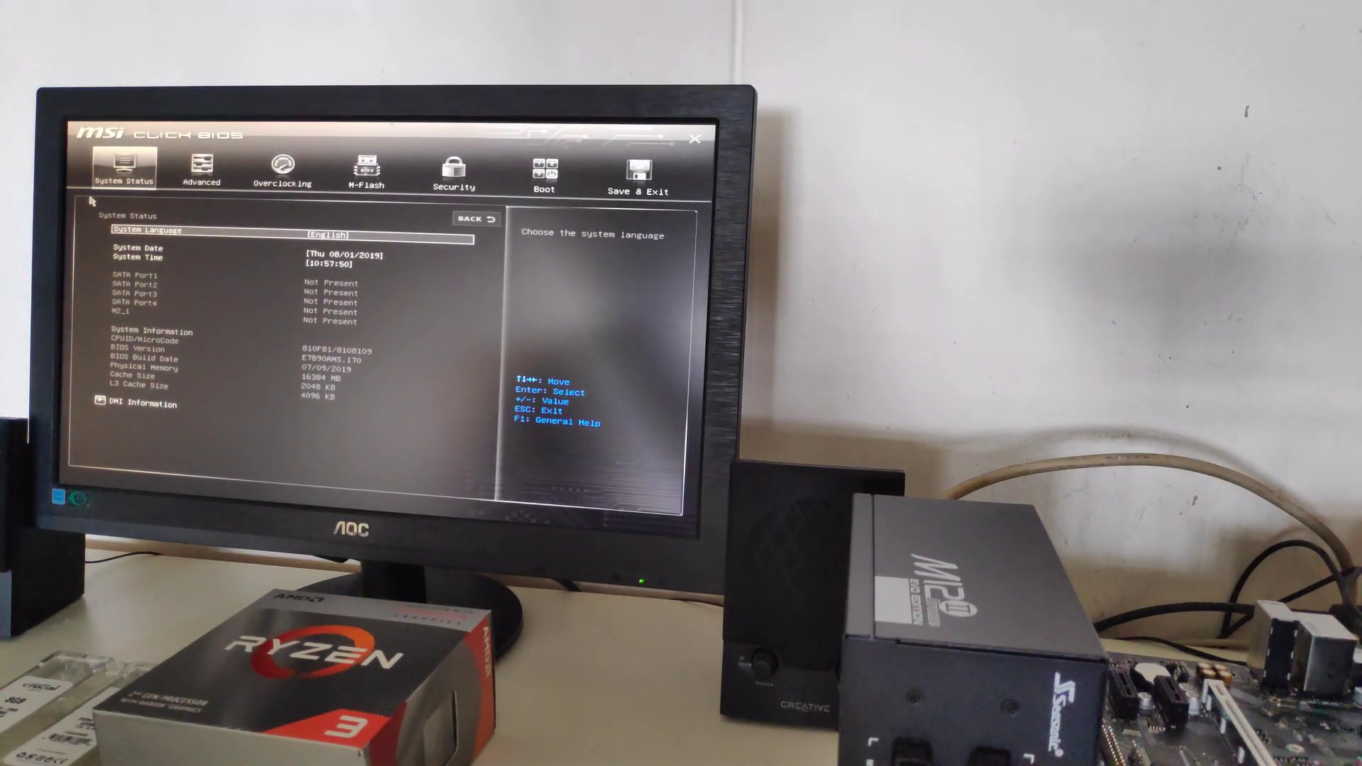
{"action": "key", "text": "Down"}
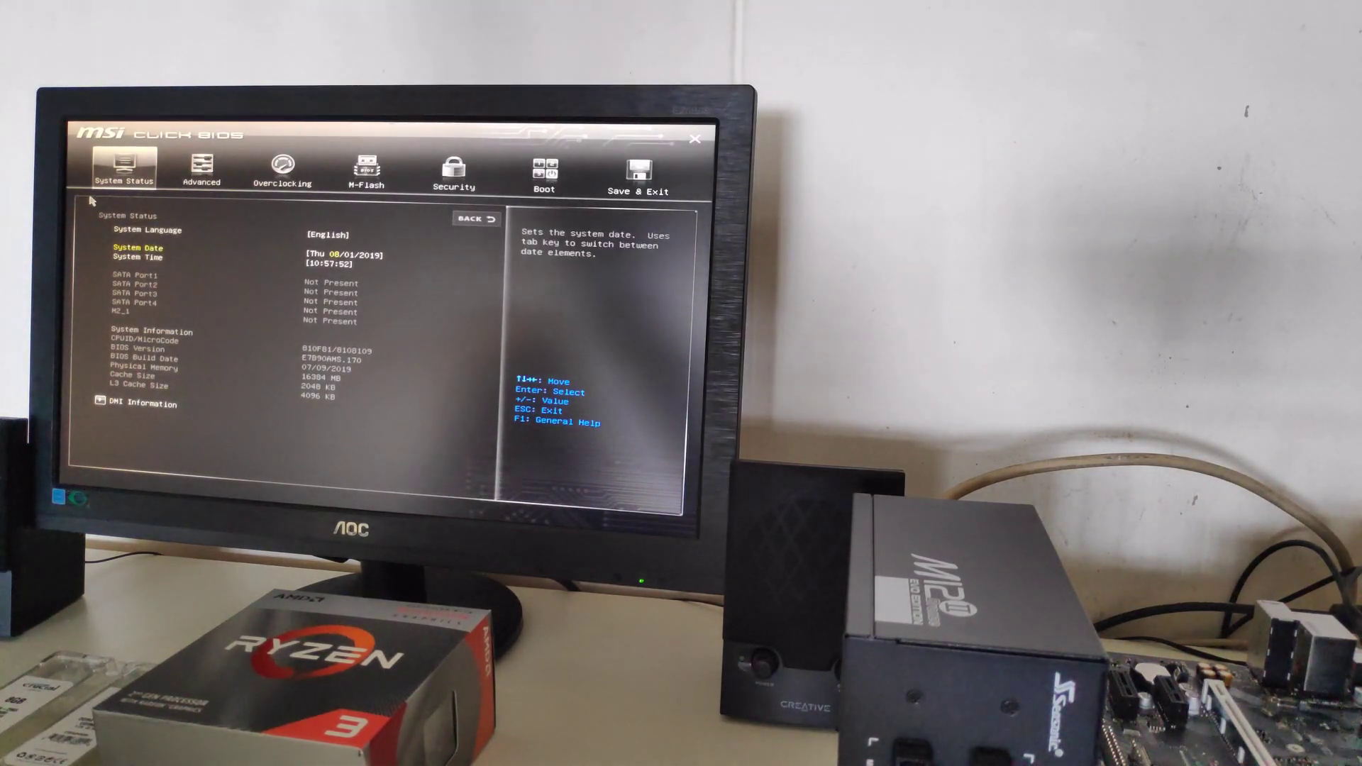
{"action": "key", "text": "Down"}
{"action": "key", "text": "Down"}
{"action": "key", "text": "Up"}
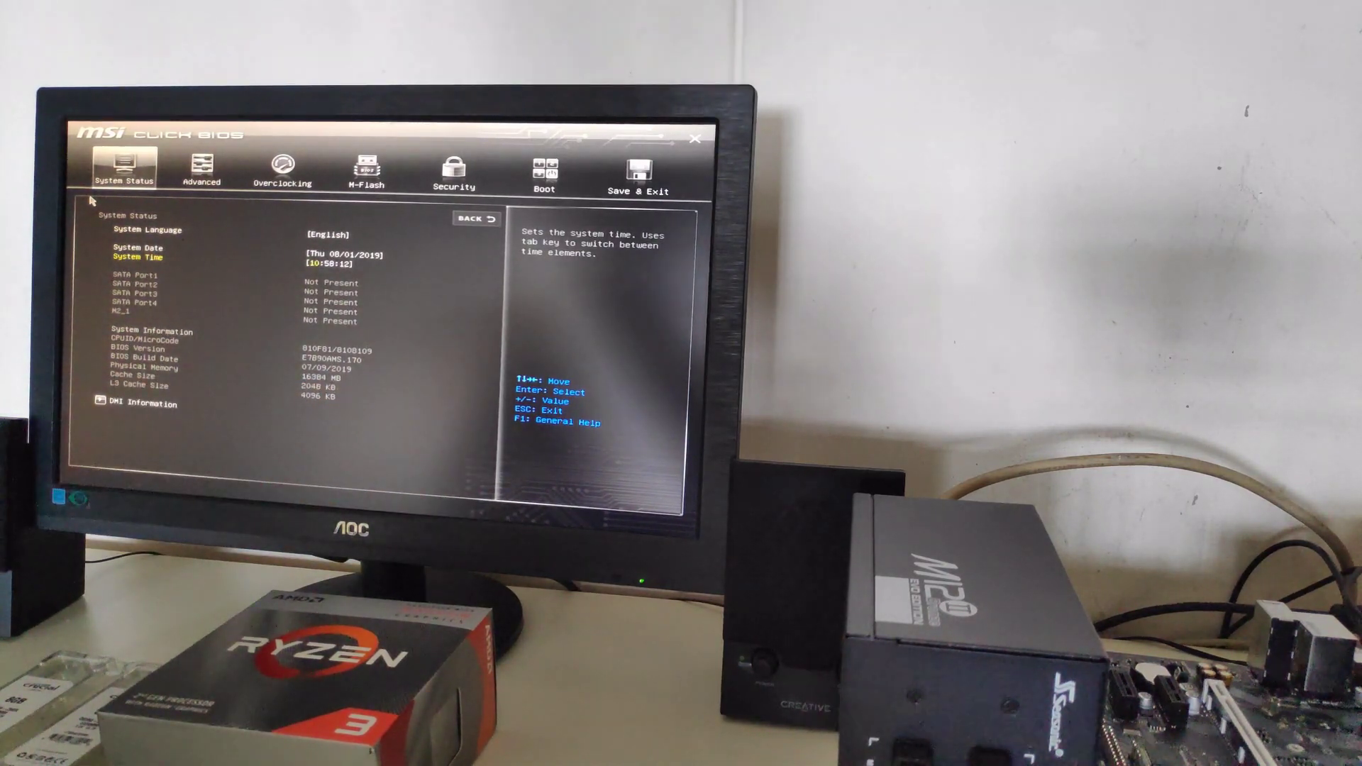
{"action": "key", "text": "Right"}
{"action": "key", "text": "Right"}
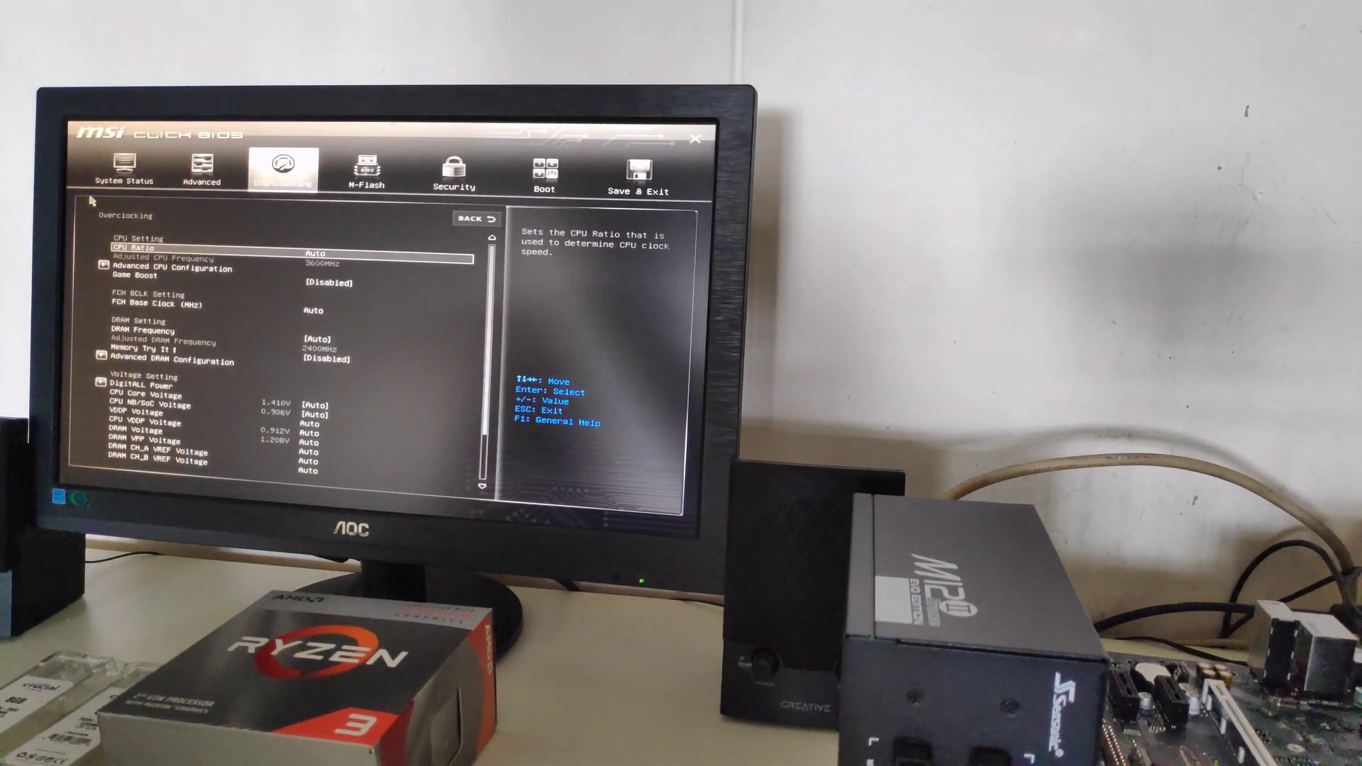
{"action": "key", "text": "Right"}
{"action": "key", "text": "Right"}
{"action": "key", "text": "Right"}
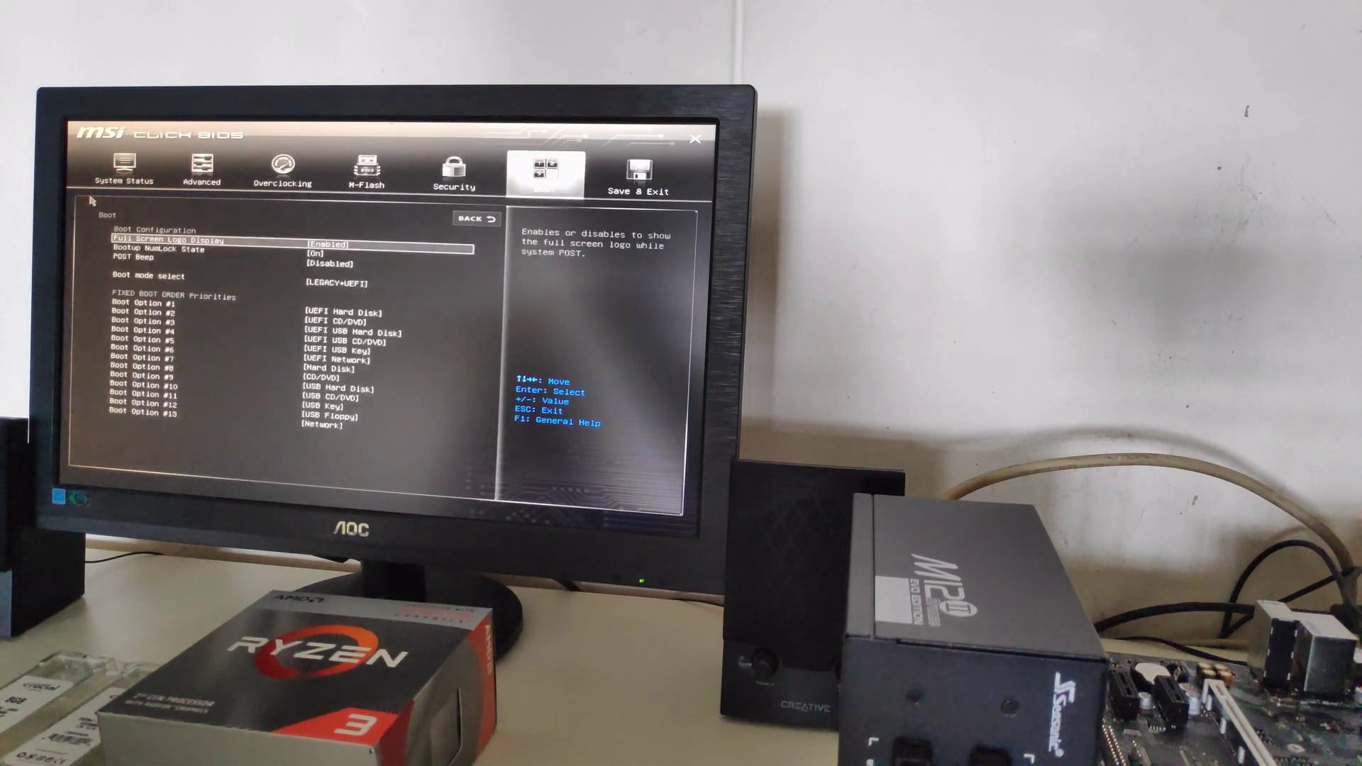
{"action": "key", "text": "Right"}
{"action": "key", "text": "Left"}
{"action": "key", "text": "Left"}
{"action": "key", "text": "Left"}
{"action": "key", "text": "Left"}
{"action": "key", "text": "Left"}
{"action": "key", "text": "Left"}
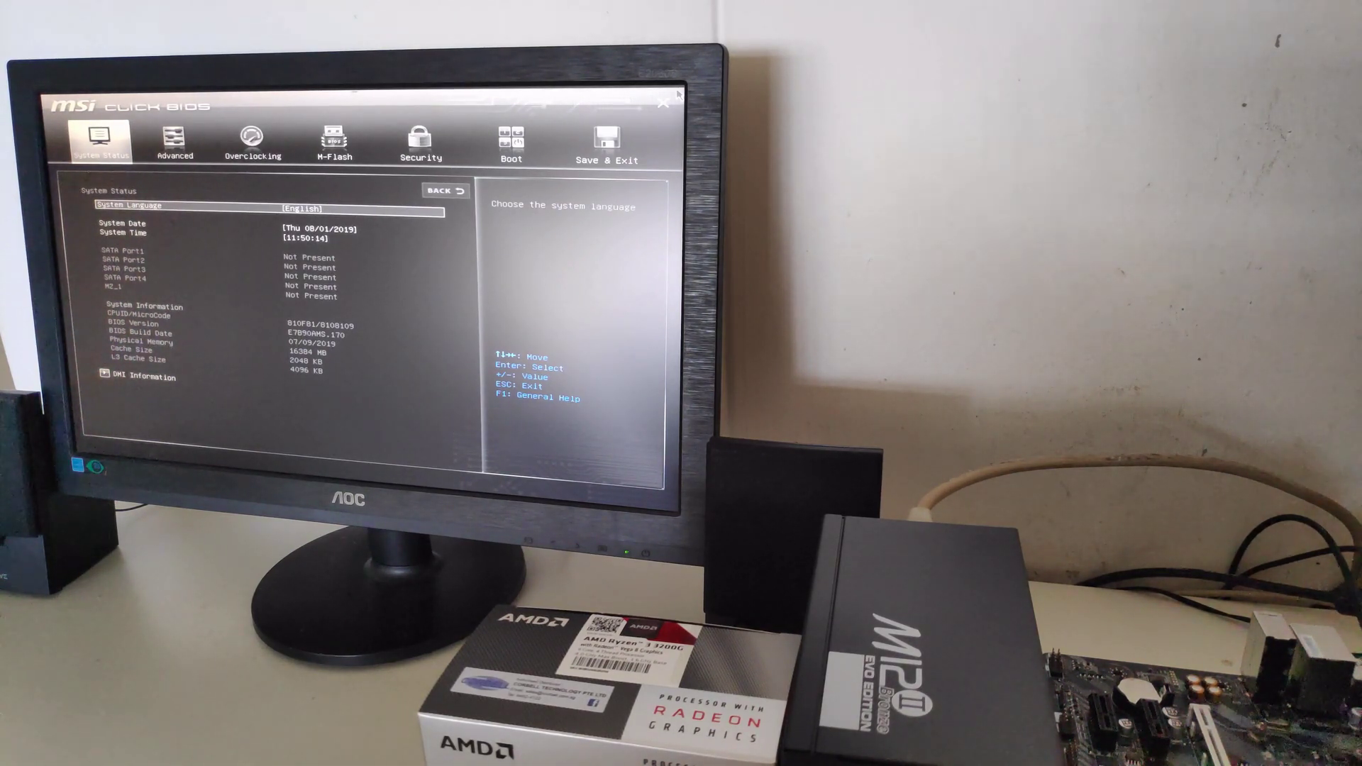
{"action": "key", "text": "Right"}
{"action": "key", "text": "Right"}
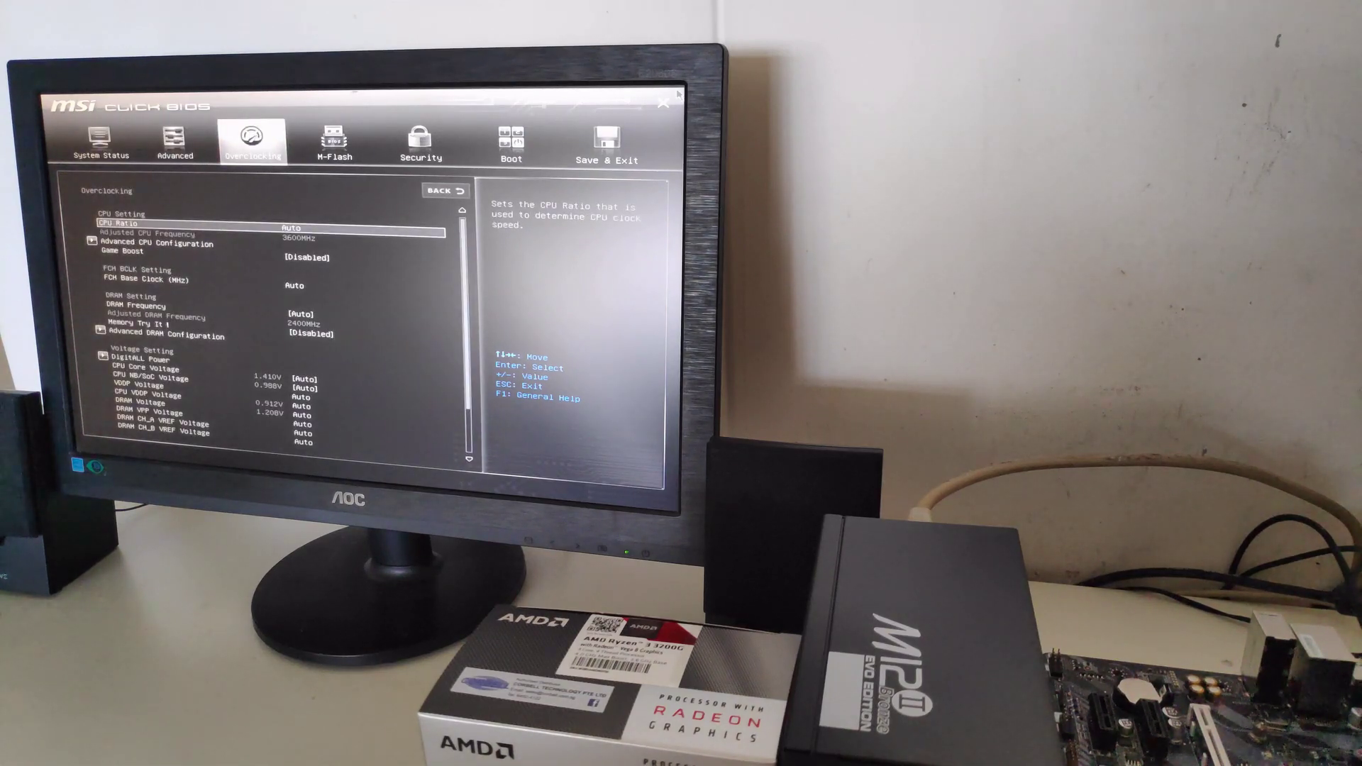
{"action": "key", "text": "Right"}
{"action": "key", "text": "Right"}
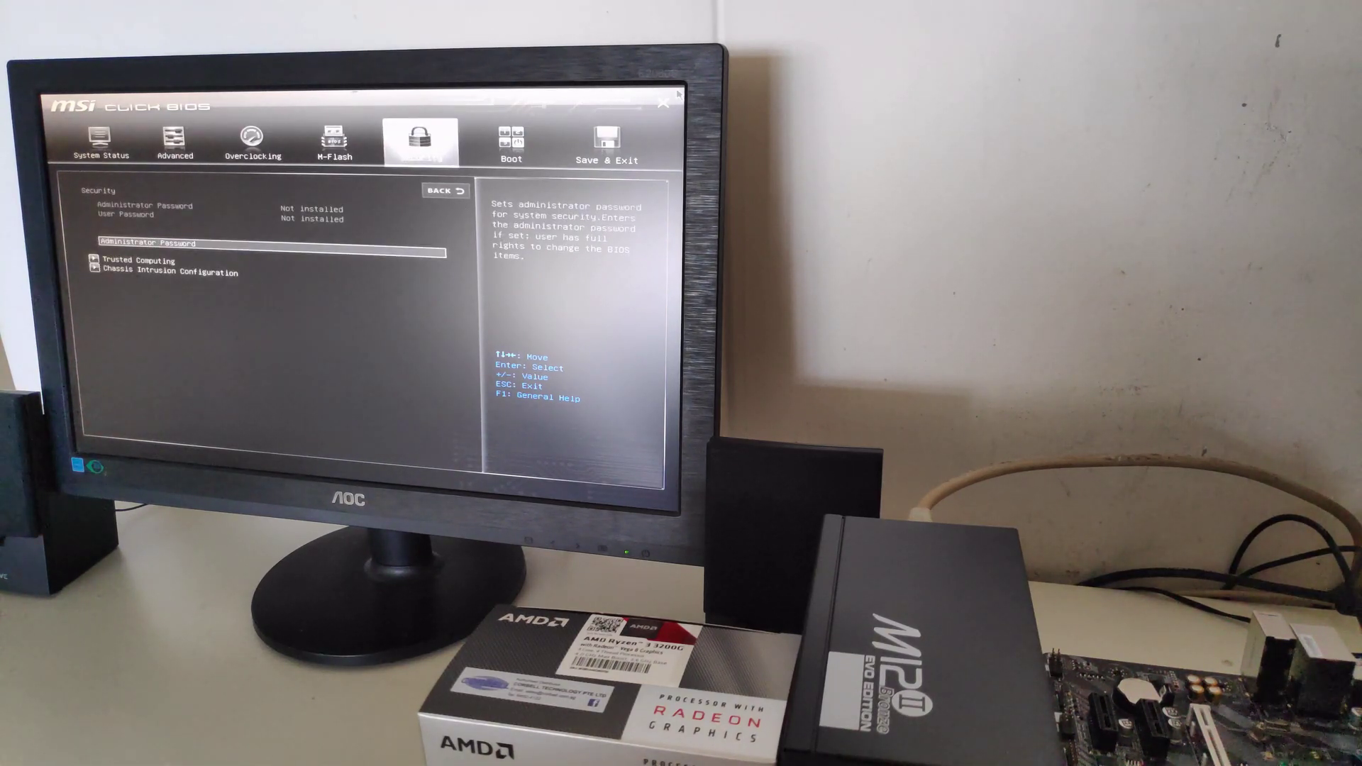
{"action": "key", "text": "Right"}
{"action": "key", "text": "Right"}
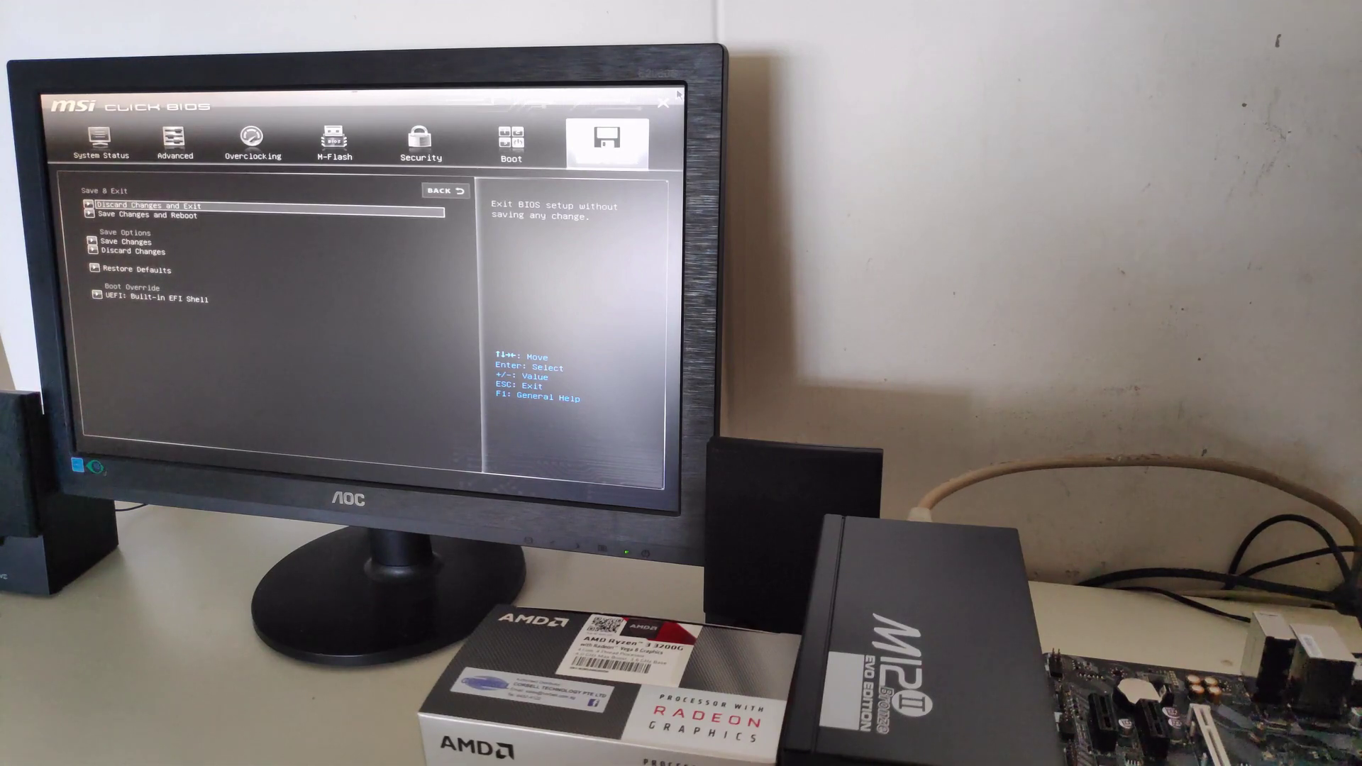
{"action": "key", "text": "Left"}
{"action": "key", "text": "Left"}
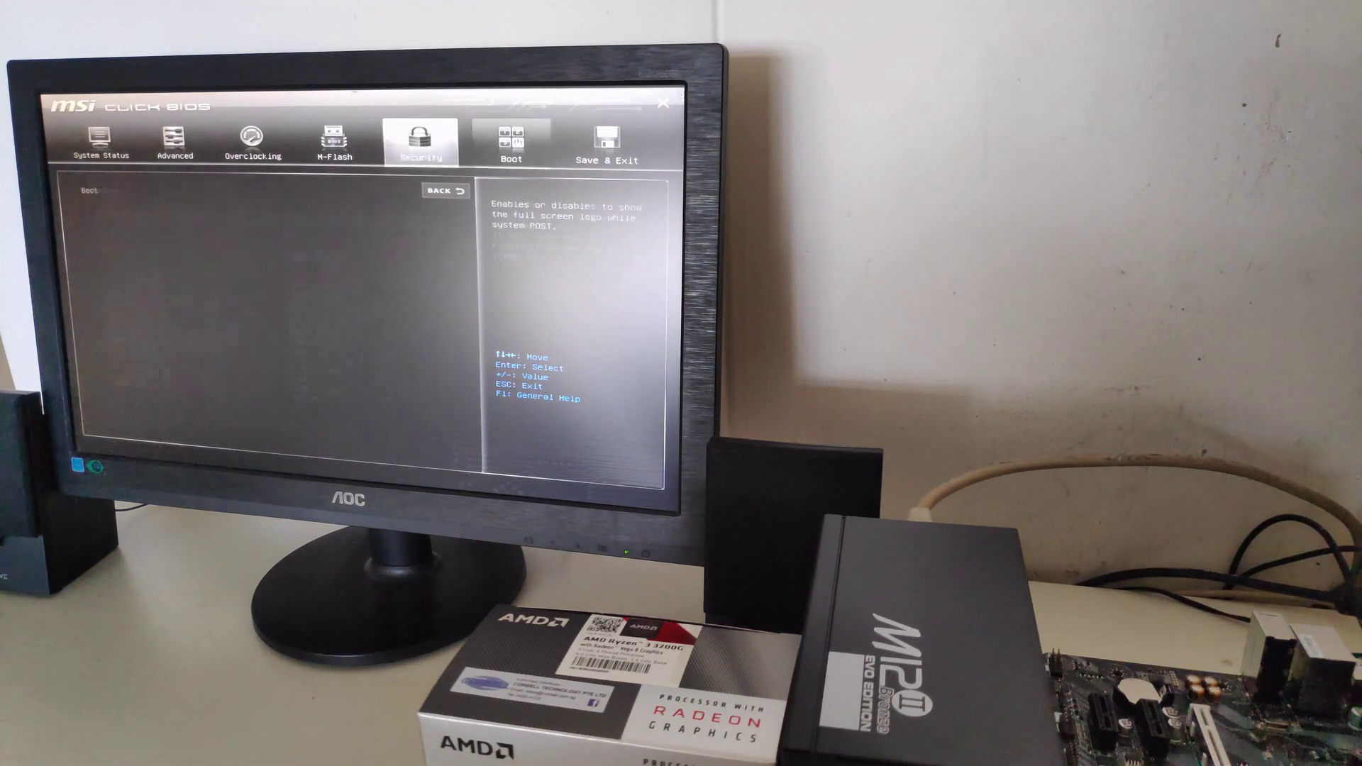
{"action": "key", "text": "Left"}
{"action": "key", "text": "Left"}
{"action": "key", "text": "Left"}
{"action": "key", "text": "Left"}
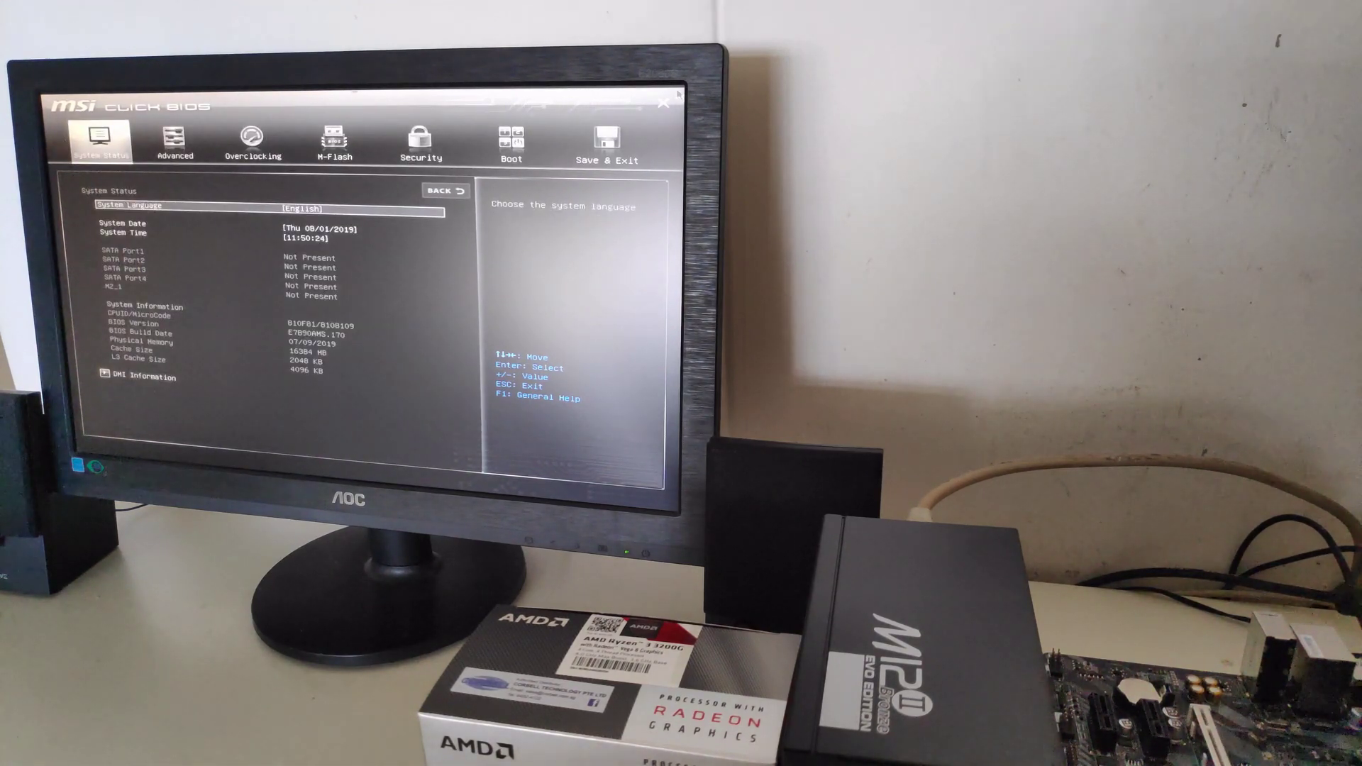